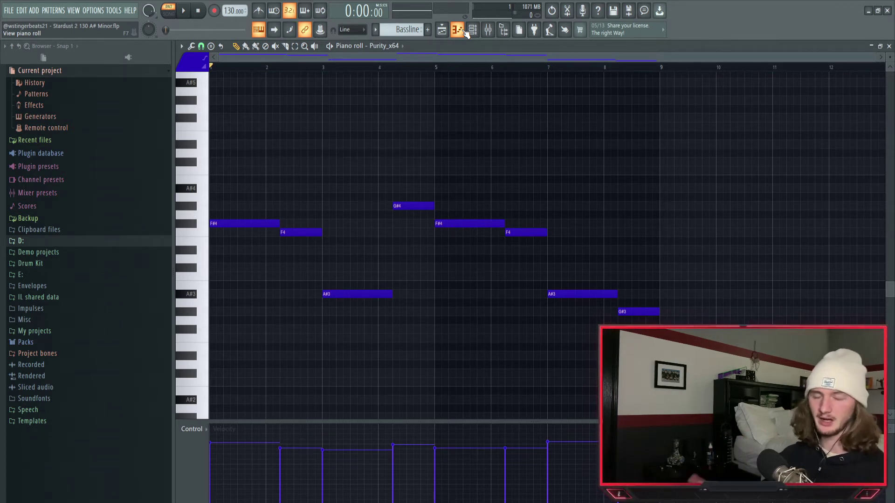
Play the Bassline pattern through in the piano roll and stop playback.
{"action": "scroll", "coordinate": [356, 188], "scroll_direction": "up", "scroll_amount": 2}
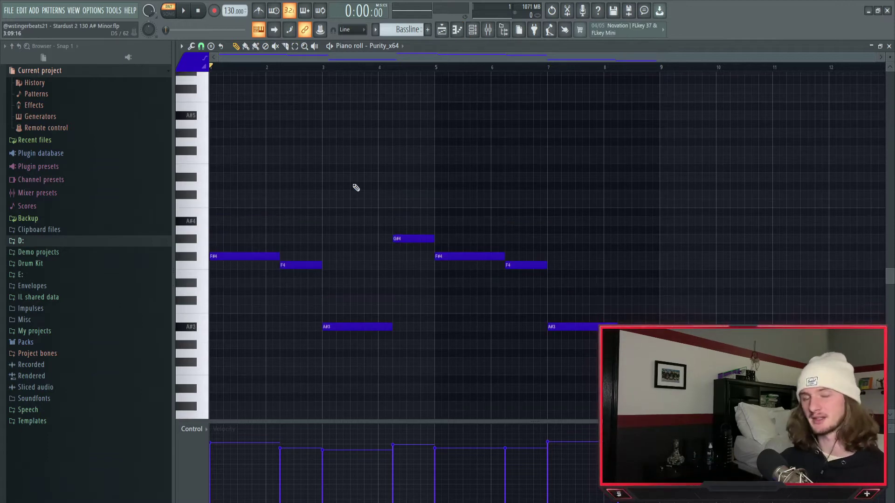
{"action": "key", "text": "space"}
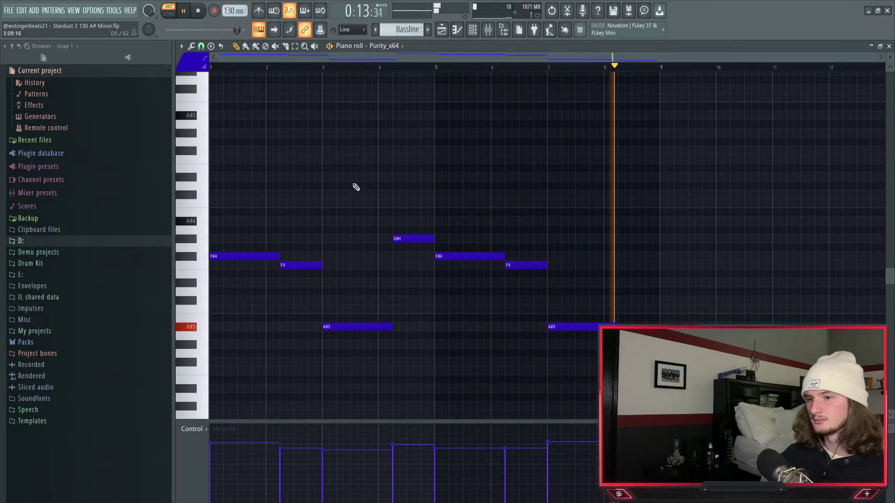
{"action": "key", "text": "space"}
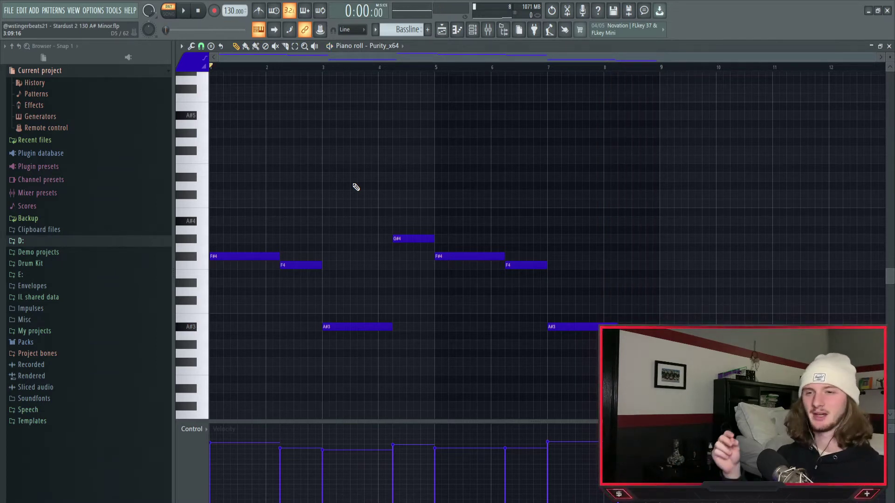
Open the Chord Progression pattern in the piano roll and play it through.
{"action": "left_click", "coordinate": [442, 30]}
{"action": "double_click", "coordinate": [330, 115]}
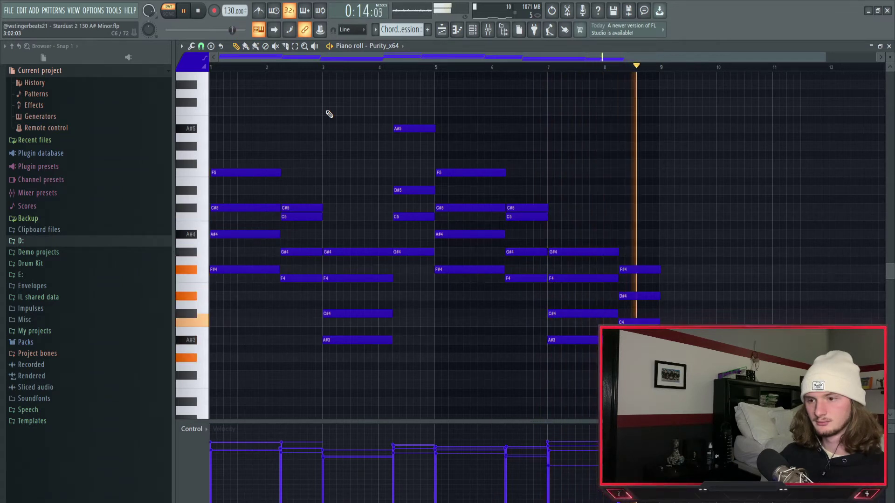
{"action": "key", "text": "space"}
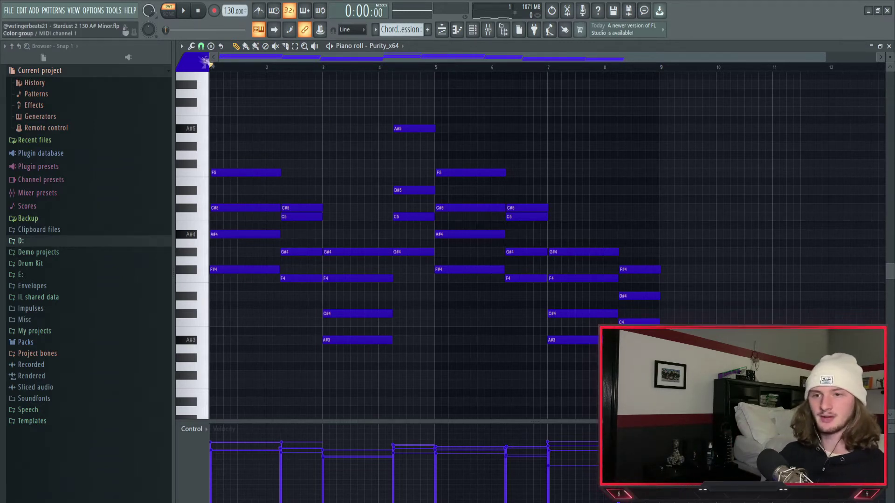
Replay the opening of the chord progression, move the playhead to the fourth chord, and mark the upper notes of the second chord.
{"action": "key", "text": "space"}
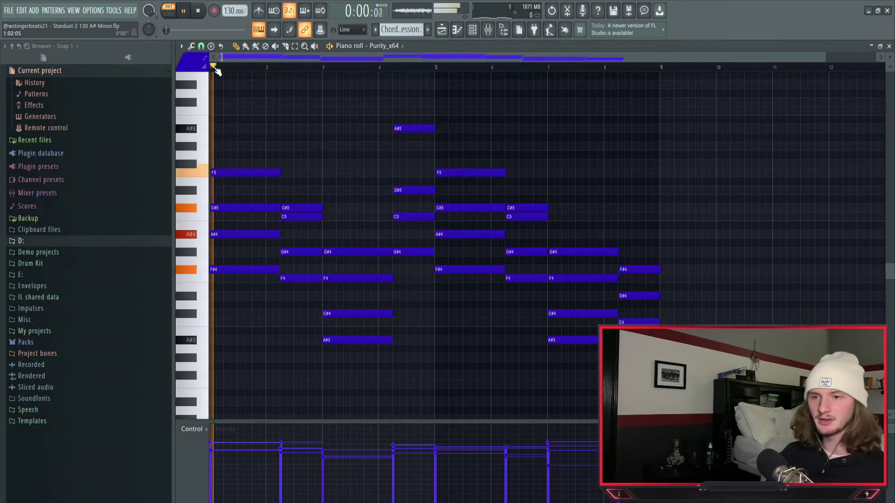
{"action": "key", "text": "space"}
{"action": "key", "text": "space"}
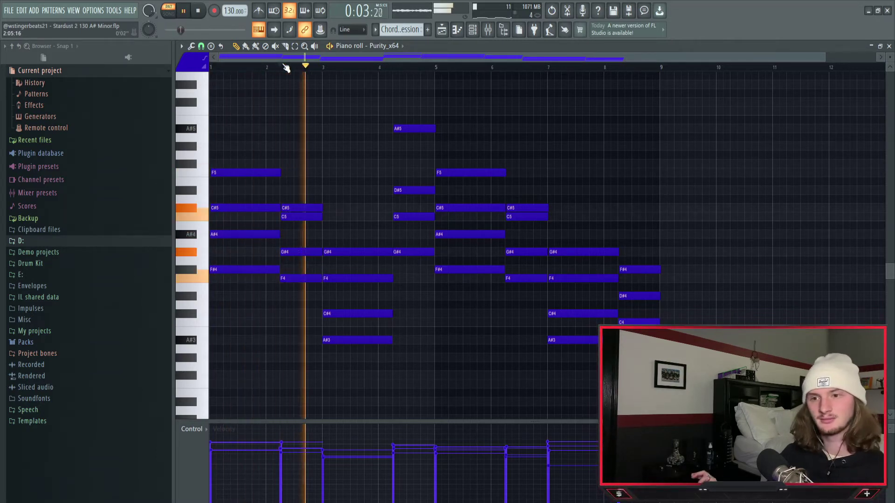
{"action": "left_click", "coordinate": [394, 66]}
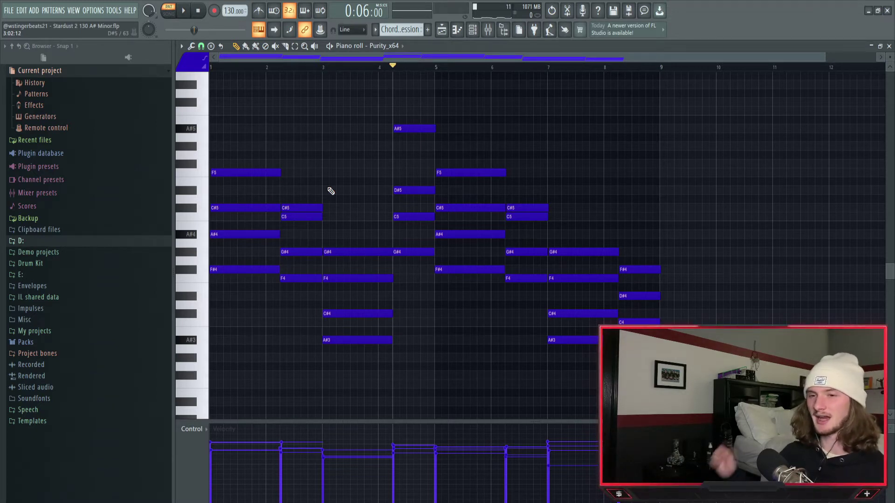
{"action": "left_click_drag", "start_coordinate": [310, 197], "coordinate": [305, 219]}
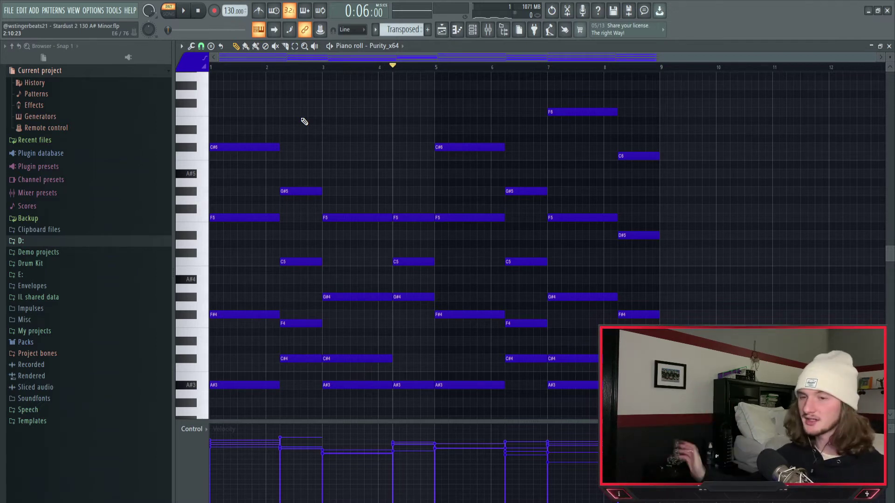
Play the Transposed pattern through and stop playback.
{"action": "key", "text": "space"}
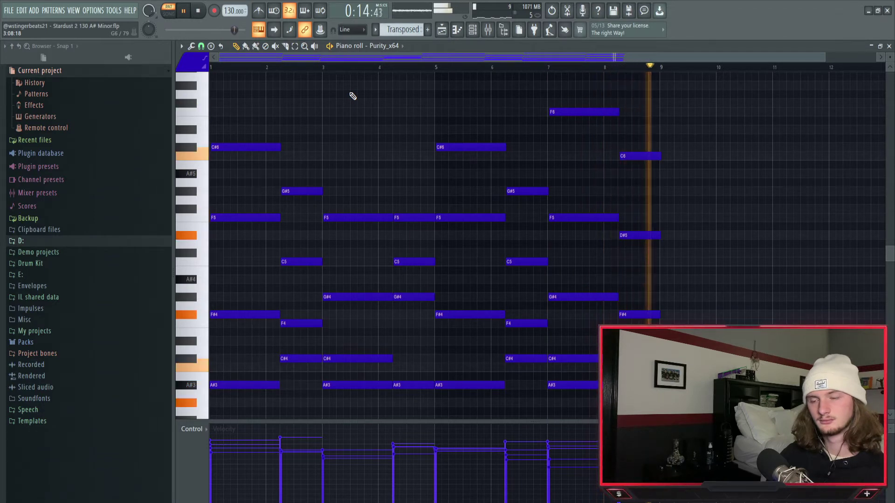
{"action": "key", "text": "space"}
Bring the Final Mel pattern's notes into view and play the pattern.
{"action": "scroll", "coordinate": [429, 202], "scroll_direction": "down", "scroll_amount": 1}
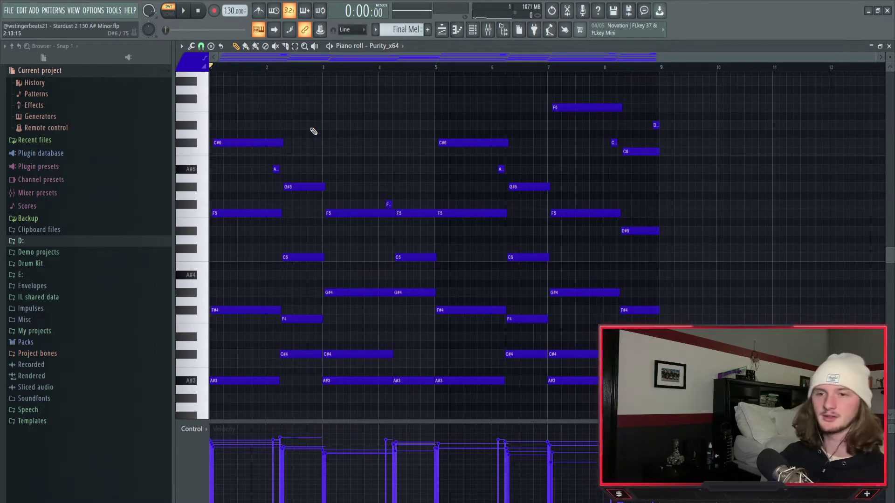
{"action": "scroll", "coordinate": [313, 131], "scroll_direction": "down", "scroll_amount": 1}
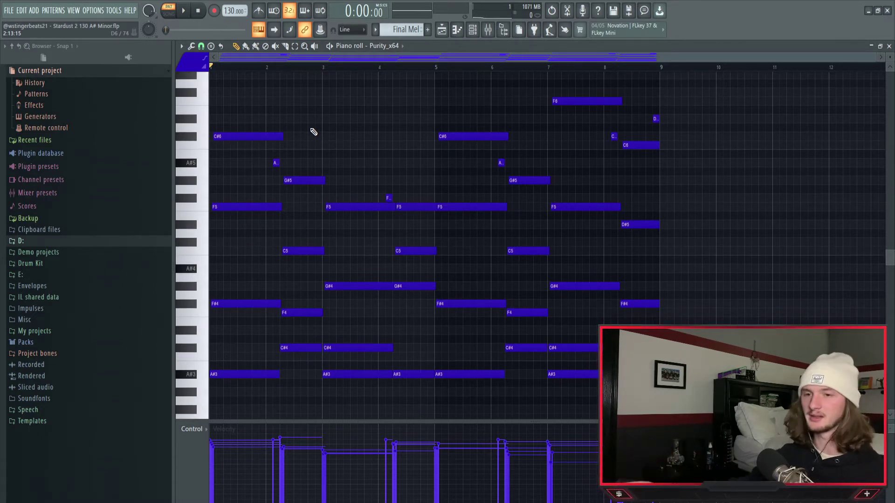
{"action": "key", "text": "space"}
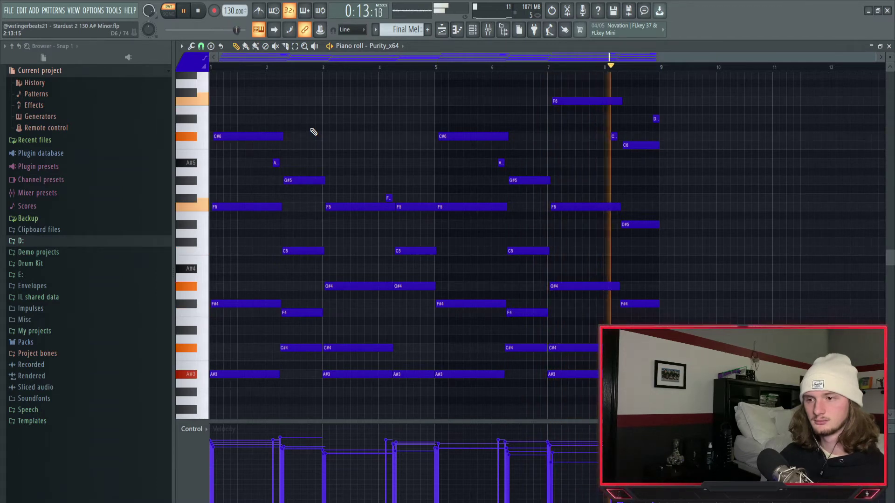
Highlight the short passing notes and top melody notes of Final Mel, including the first C#6, and clear the selection.
{"action": "key", "text": "ctrl+s"}
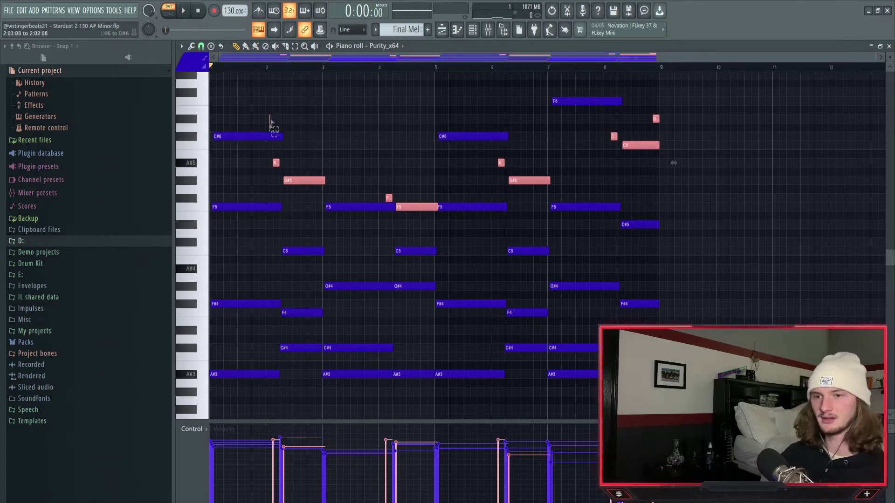
{"action": "left_click", "coordinate": [273, 137], "text": "ctrl"}
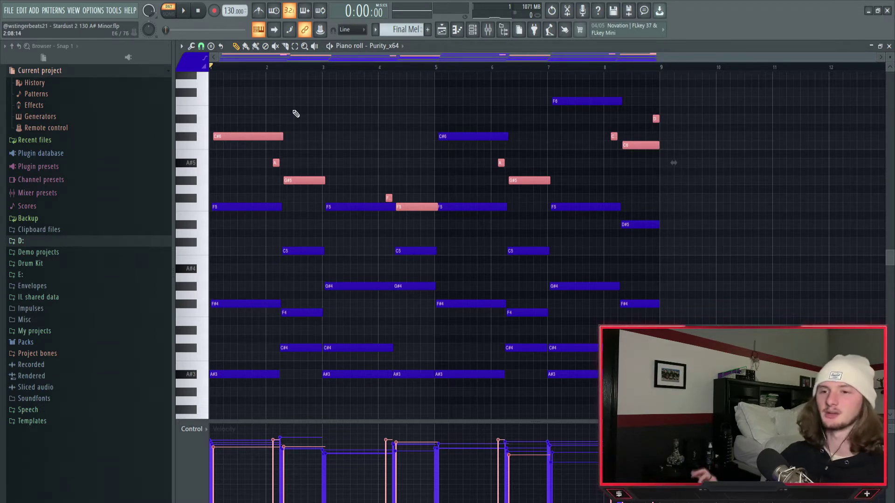
{"action": "key", "text": "ctrl+d"}
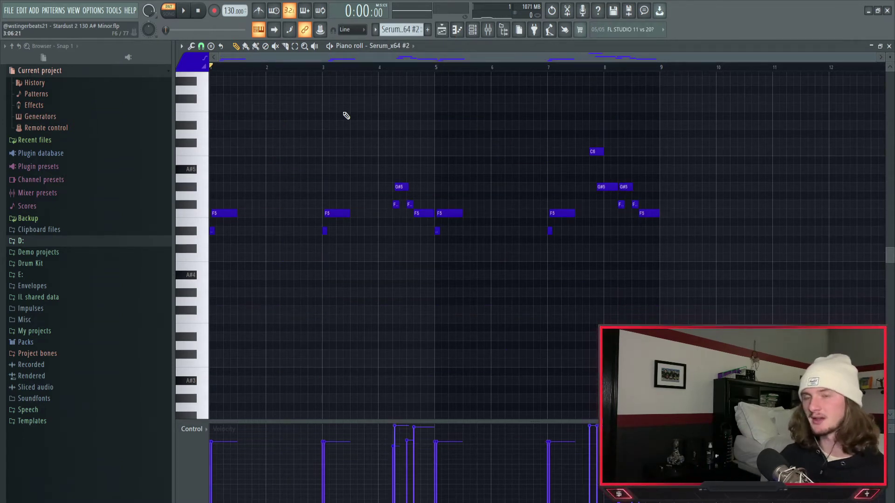
Play the Serum_x64 #2 counter melody and highlight its repeated F5 note groups at bars 1, 3, 5 and 7.
{"action": "key", "text": "space"}
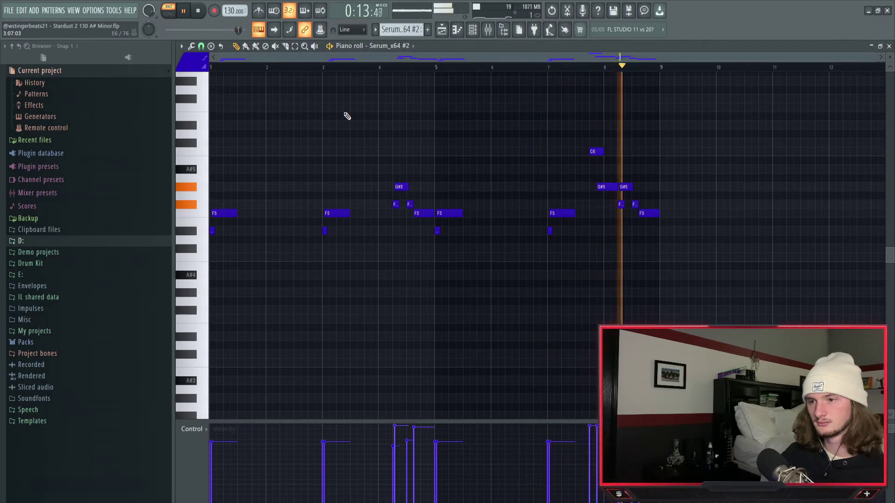
{"action": "key", "text": "space"}
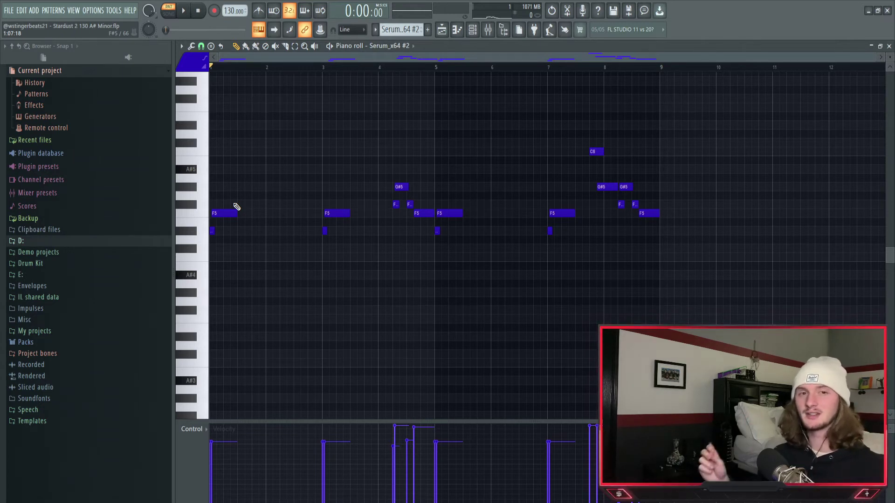
{"action": "left_click_drag", "start_coordinate": [244, 197], "coordinate": [211, 240]}
{"action": "left_click_drag", "start_coordinate": [356, 197], "coordinate": [315, 234]}
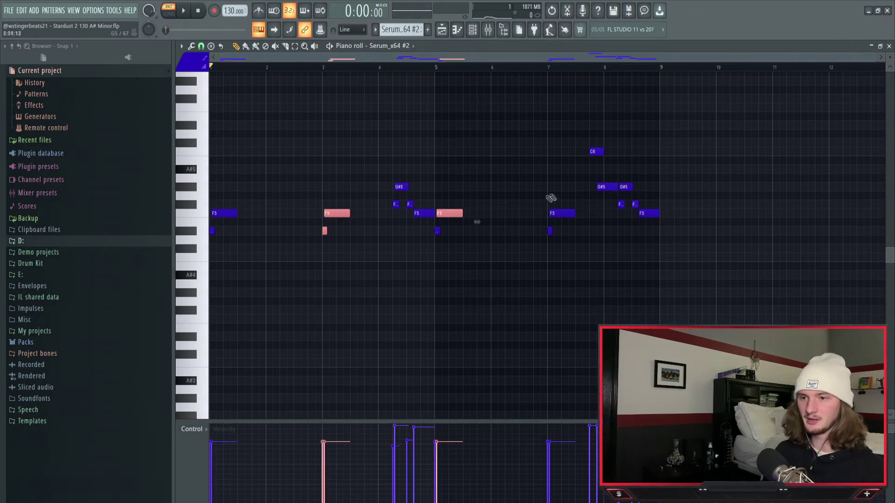
{"action": "left_click_drag", "start_coordinate": [581, 199], "coordinate": [540, 238]}
{"action": "left_click_drag", "start_coordinate": [235, 183], "coordinate": [172, 263]}
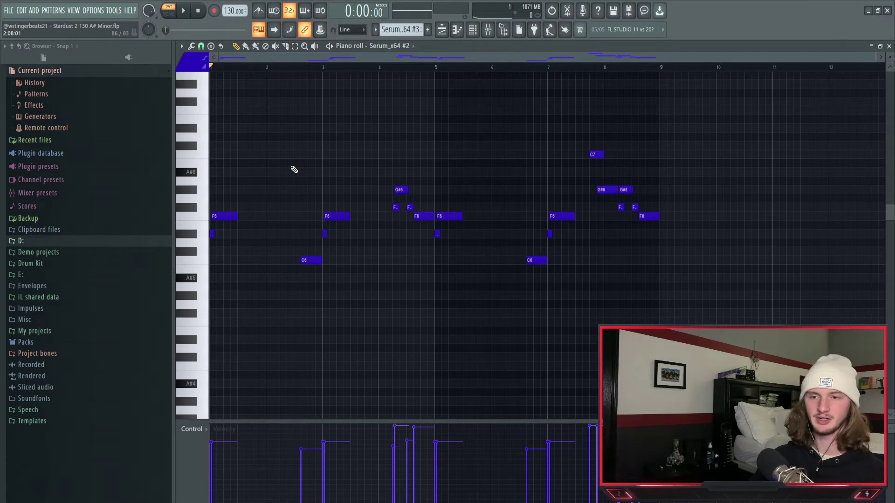
Play the Serum_x64 #3 variation and mark the added C6 note before bar 7.
{"action": "key", "text": "space"}
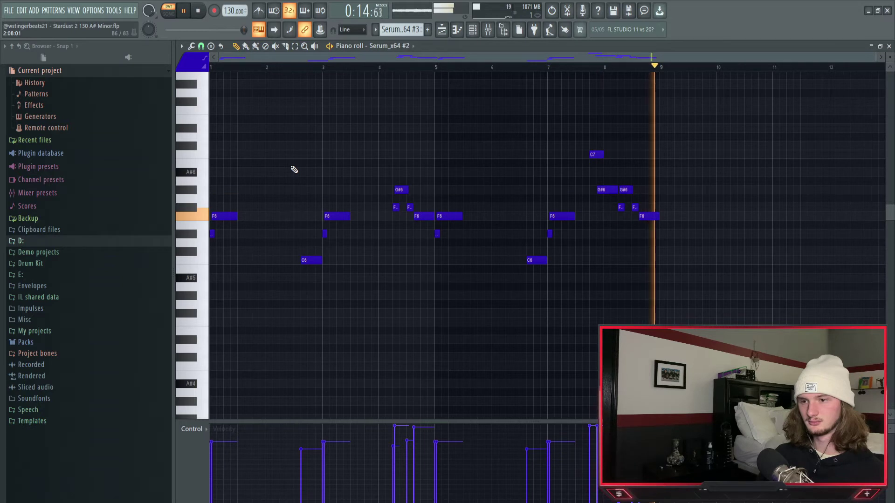
{"action": "key", "text": "space"}
{"action": "scroll", "coordinate": [327, 297], "scroll_direction": "down", "scroll_amount": 1}
{"action": "left_click", "coordinate": [540, 254], "text": "ctrl+shift"}
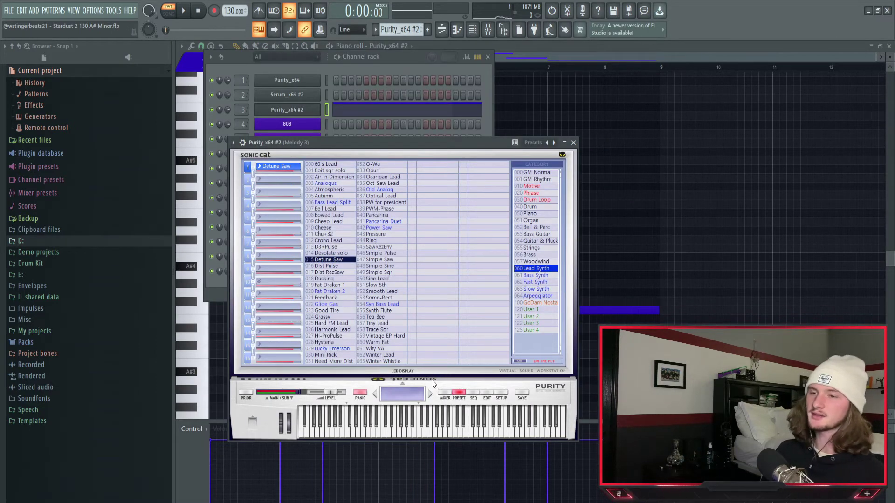
Open the piano roll of the Purity_x64 #2 pattern and play its notes.
{"action": "left_click", "coordinate": [458, 30]}
{"action": "scroll", "coordinate": [395, 179], "scroll_direction": "down", "scroll_amount": 1}
{"action": "key", "text": "space"}
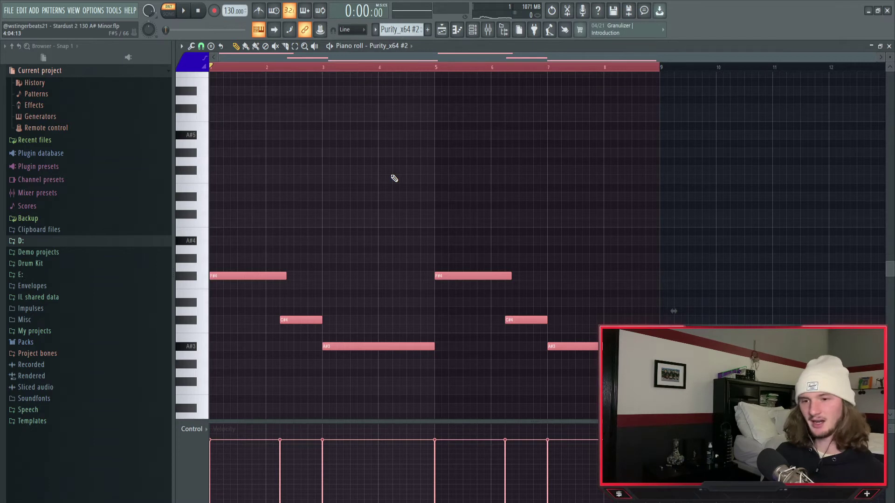
Go to the Serum_x64 pattern in the piano roll and play its melody through.
{"action": "key", "text": "Up"}
{"action": "key", "text": "Up"}
{"action": "key", "text": "Up"}
{"action": "key", "text": "Up"}
{"action": "key", "text": "Up"}
{"action": "key", "text": "Up"}
{"action": "key", "text": "Up"}
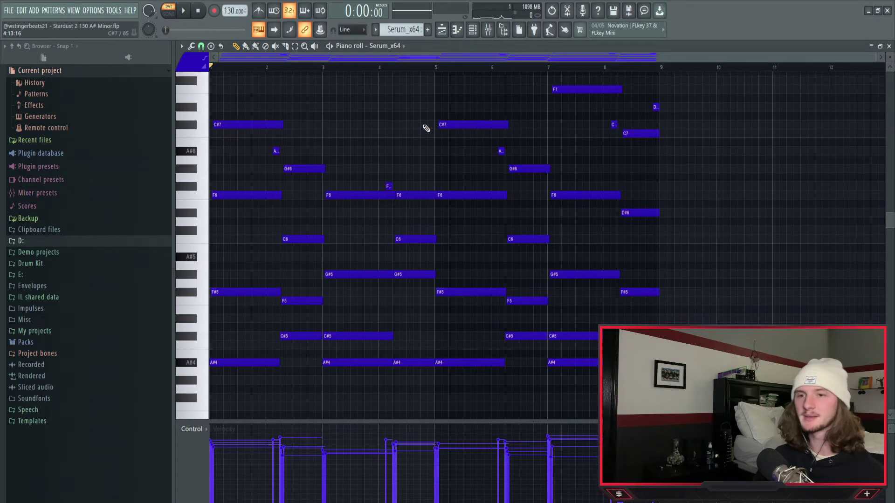
{"action": "key", "text": "space"}
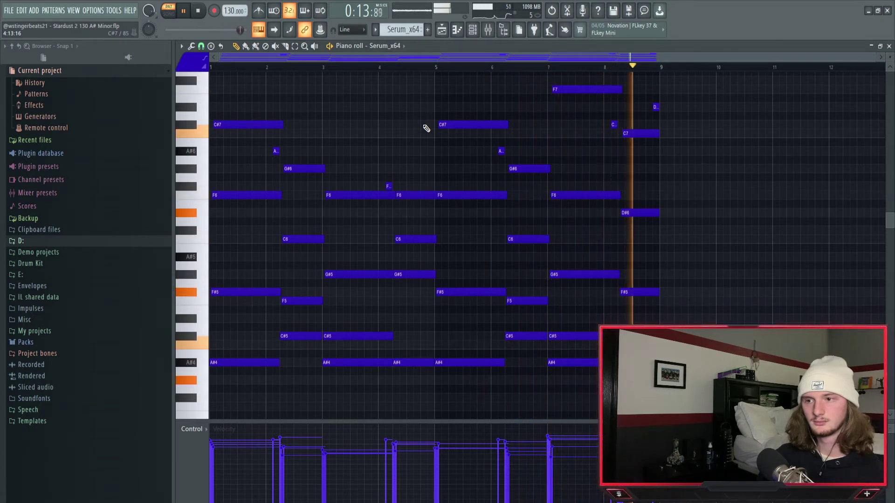
{"action": "key", "text": "space"}
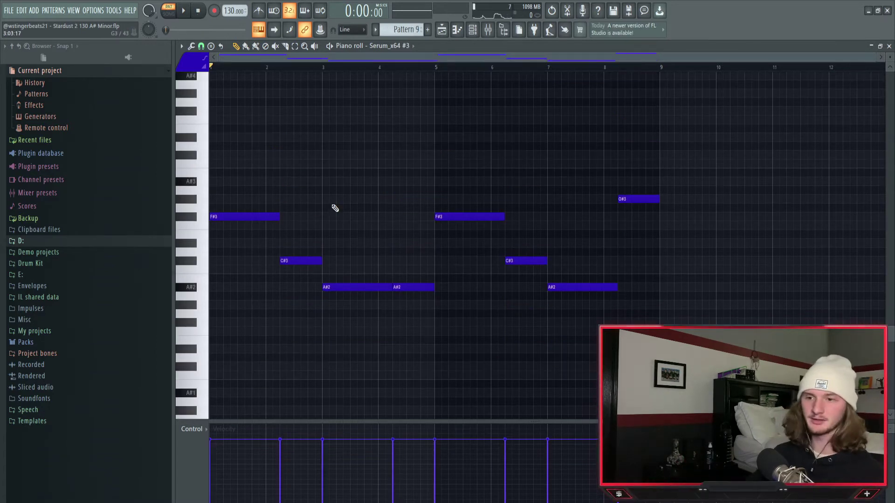
Play Pattern 9 on the Serum_x64 #3 channel through and stop playback.
{"action": "key", "text": "space"}
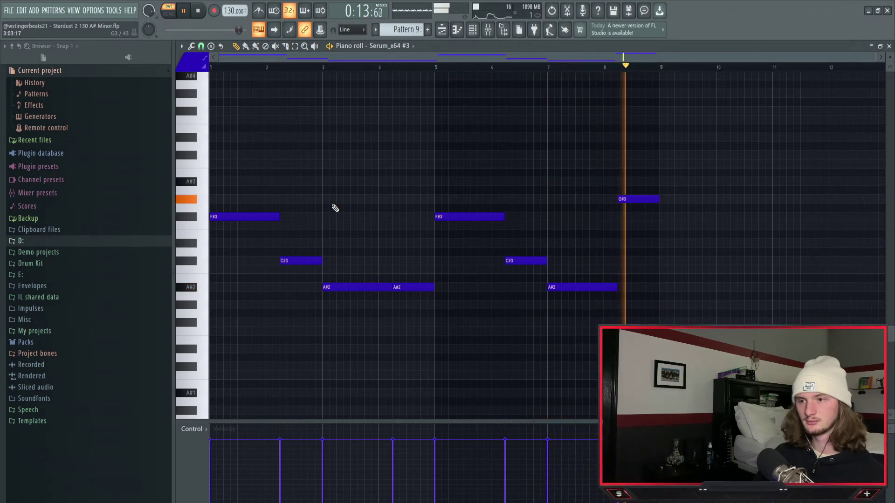
{"action": "key", "text": "space"}
Show the playlist, switch to song mode, and play the layered arrangement from bar 1 to the end of bar 16.
{"action": "key", "text": "F5"}
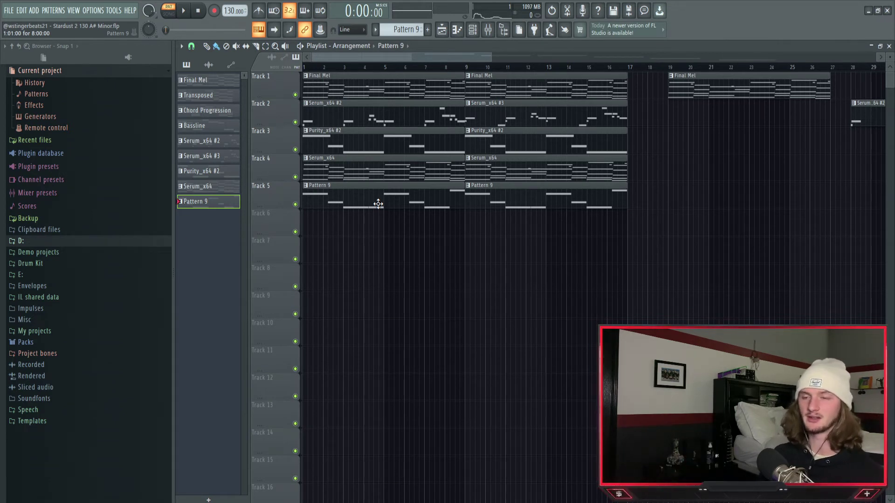
{"action": "key", "text": "l"}
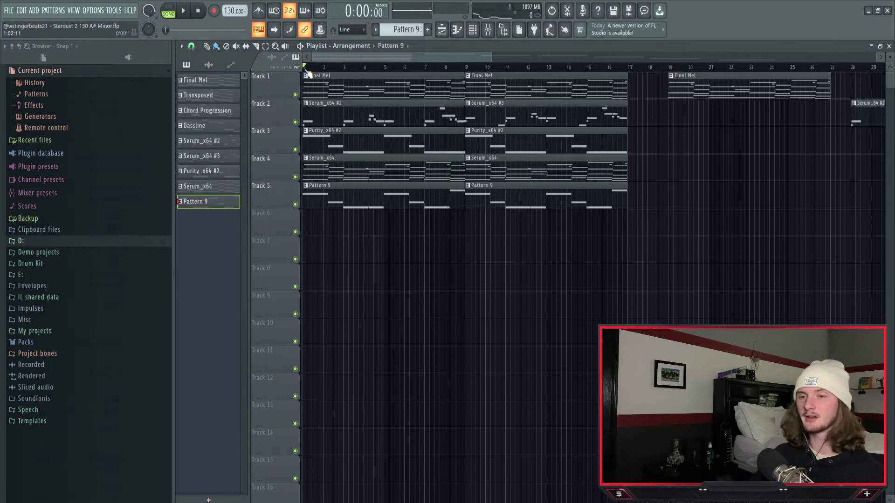
{"action": "left_click", "coordinate": [184, 11]}
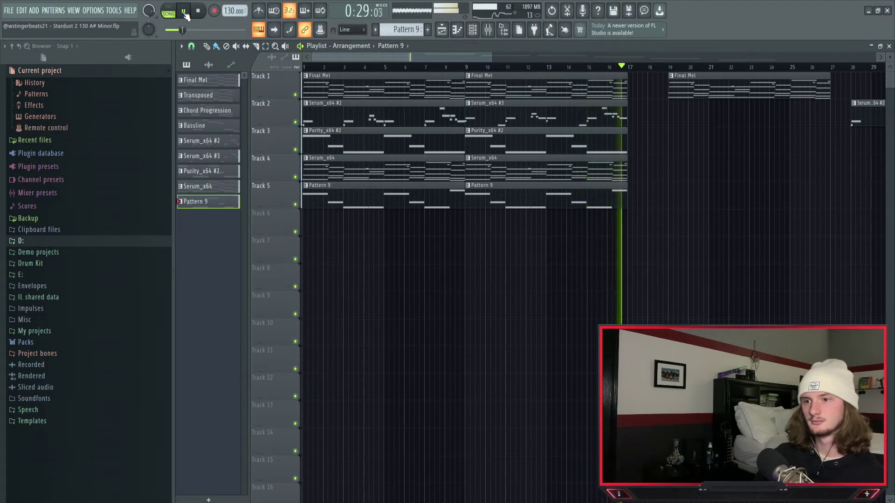
{"action": "key", "text": "space"}
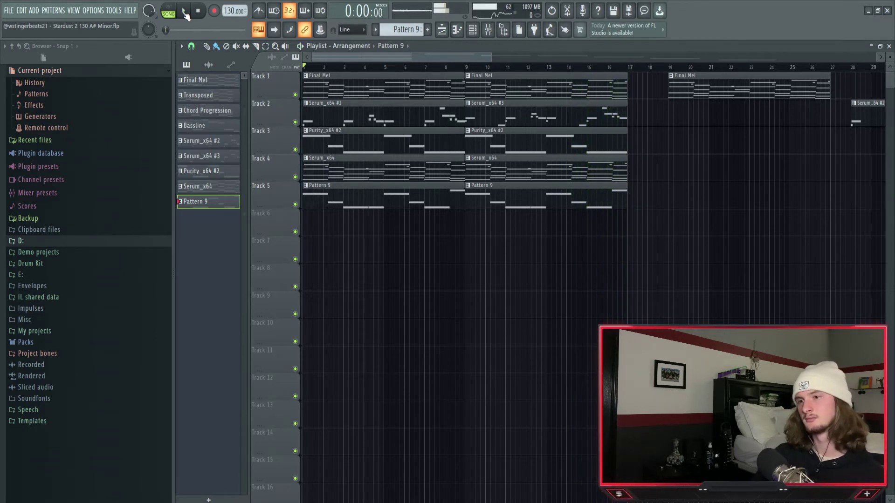
Review the effect chains of Melody 1, Melody 2, Melody 3 and Insert 13 in the mixer, closing the Portal plugin window.
{"action": "left_click", "coordinate": [494, 30]}
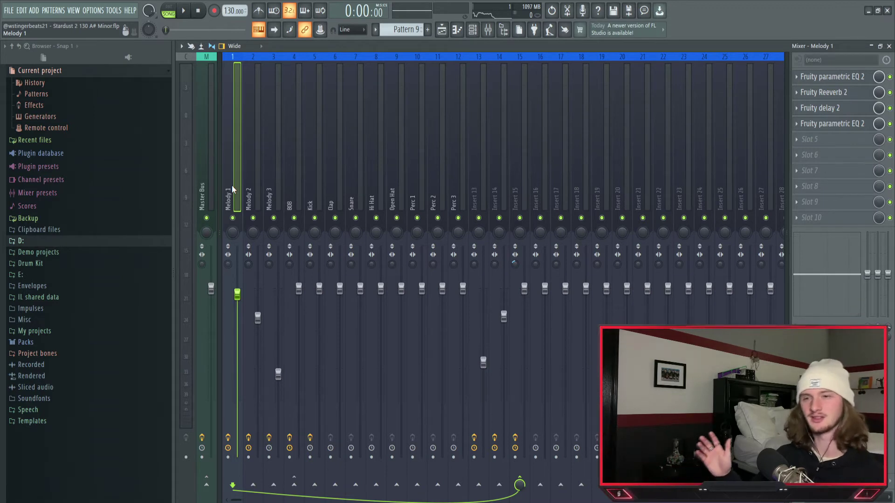
{"action": "left_click", "coordinate": [257, 180]}
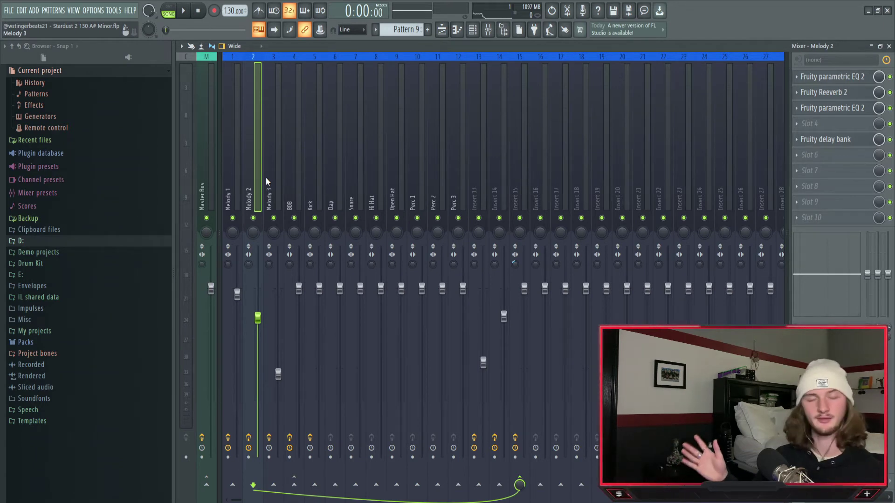
{"action": "left_click", "coordinate": [267, 174]}
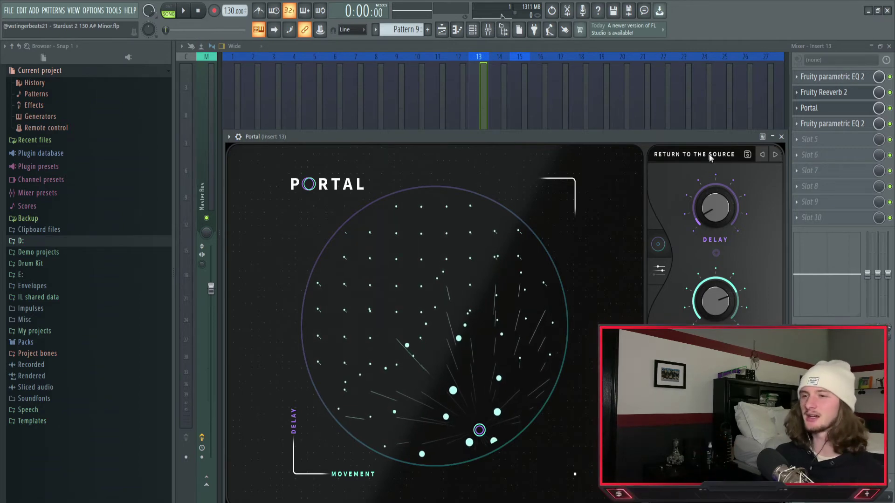
{"action": "left_click", "coordinate": [782, 137]}
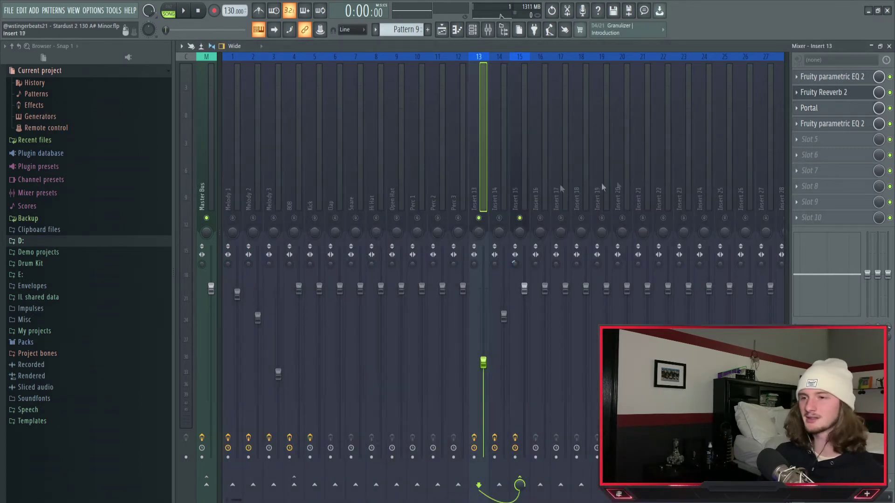
Select the Melody 1, Melody 2, Melody 3 and Insert 13 mixer tracks together.
{"action": "left_click", "coordinate": [256, 184]}
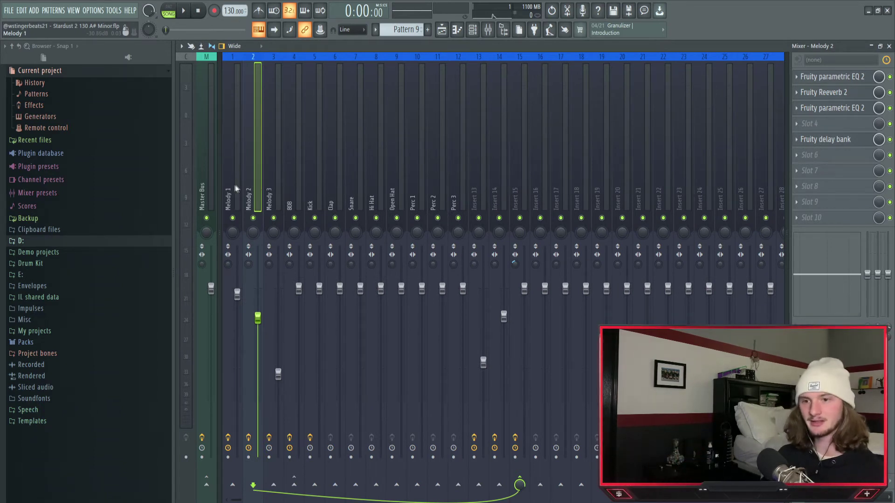
{"action": "left_click", "coordinate": [235, 188], "text": "ctrl"}
{"action": "left_click", "coordinate": [274, 192], "text": "ctrl"}
{"action": "left_click", "coordinate": [474, 183], "text": "ctrl"}
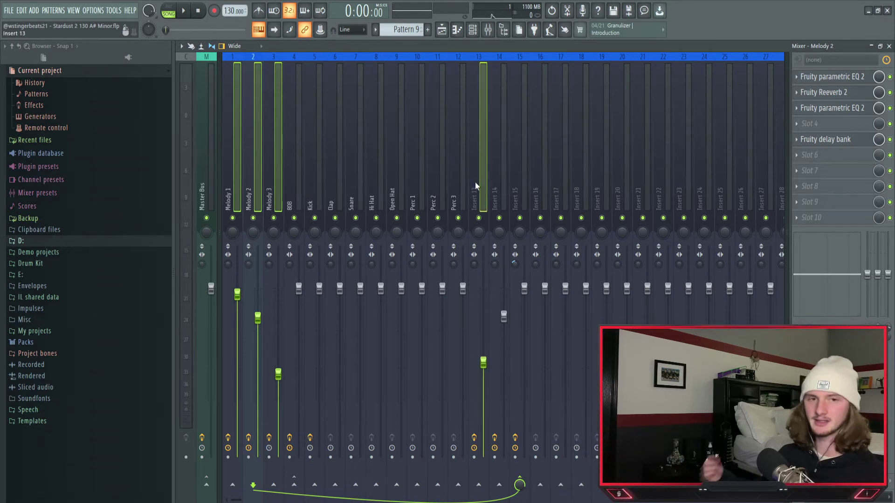
Review the OTT and Fresh Air plugins on Insert 15 in the mixer, closing the Fresh Air window.
{"action": "left_click", "coordinate": [516, 178]}
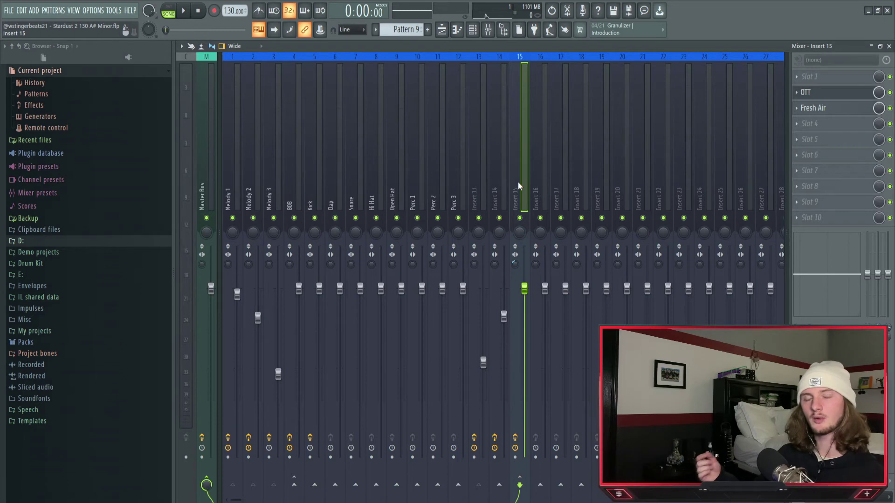
{"action": "left_click", "coordinate": [805, 92]}
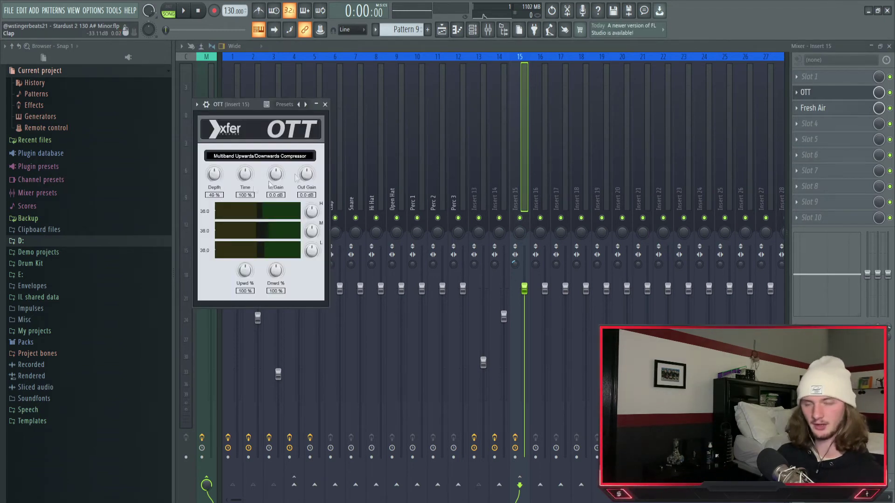
{"action": "left_click", "coordinate": [814, 108]}
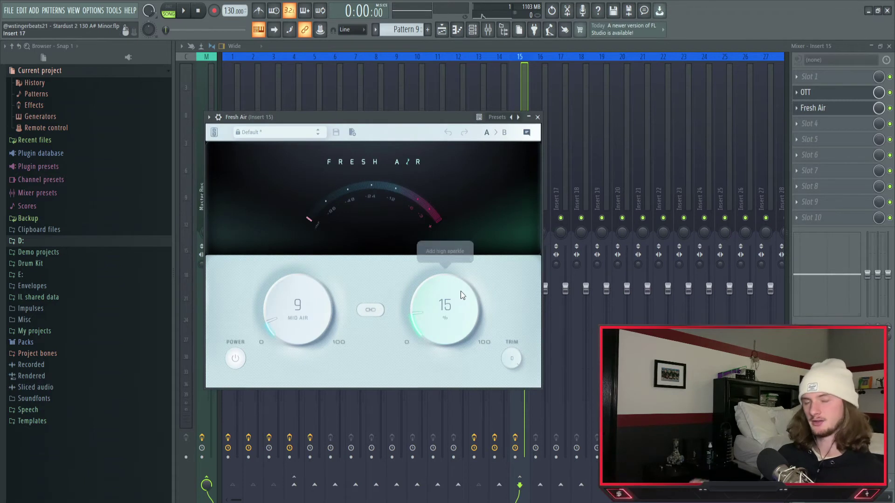
{"action": "left_click", "coordinate": [535, 86]}
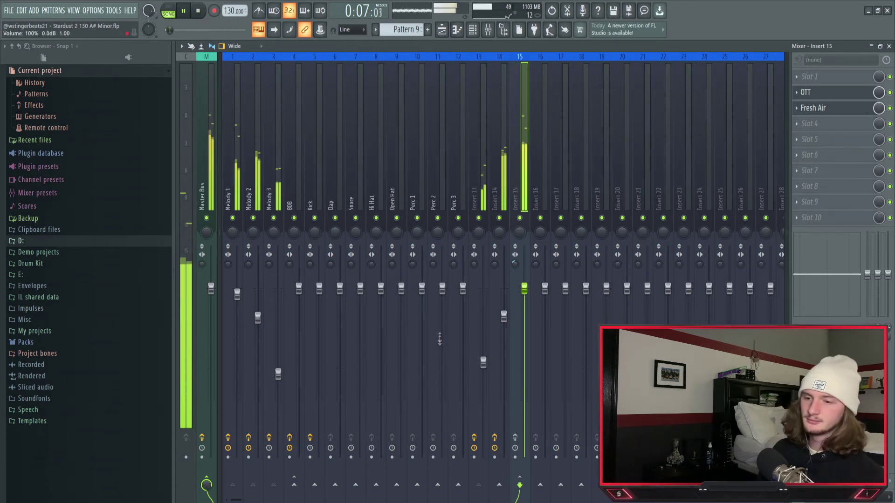
Compare the song playback with Insert 15's effects bypassed and with them enabled, leaving them enabled and playback stopped.
{"action": "left_click", "coordinate": [198, 11]}
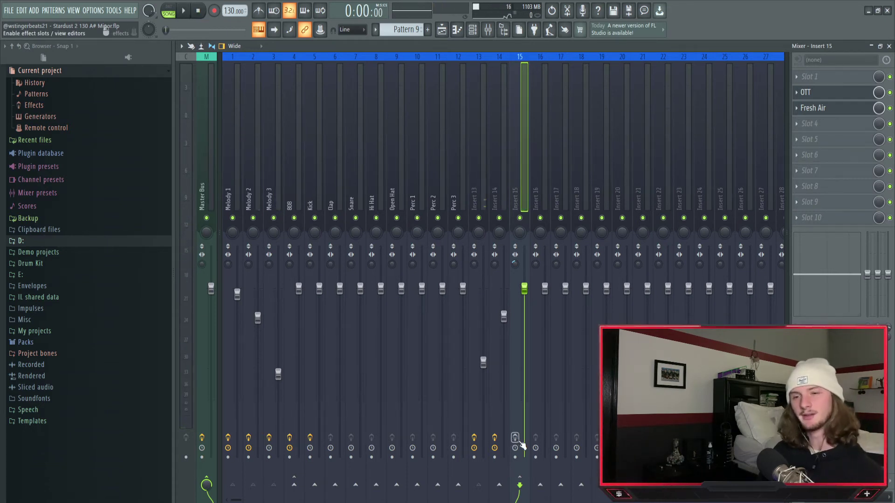
{"action": "key", "text": "space"}
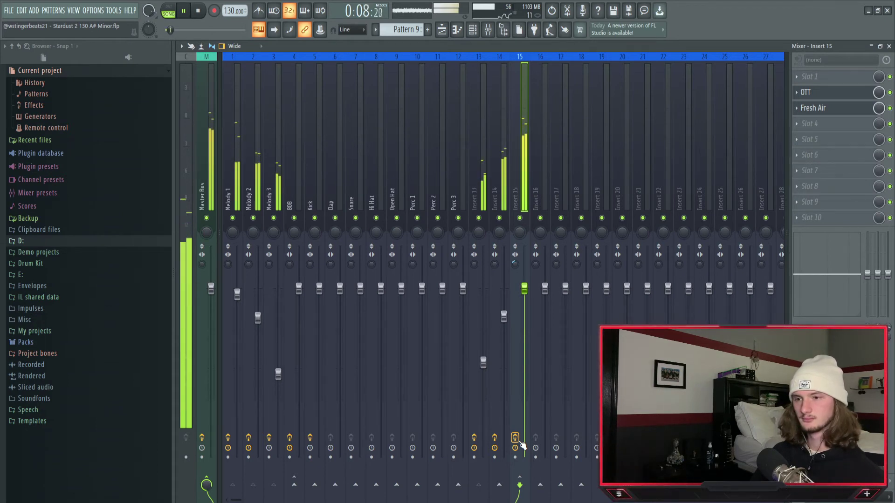
{"action": "key", "text": "space"}
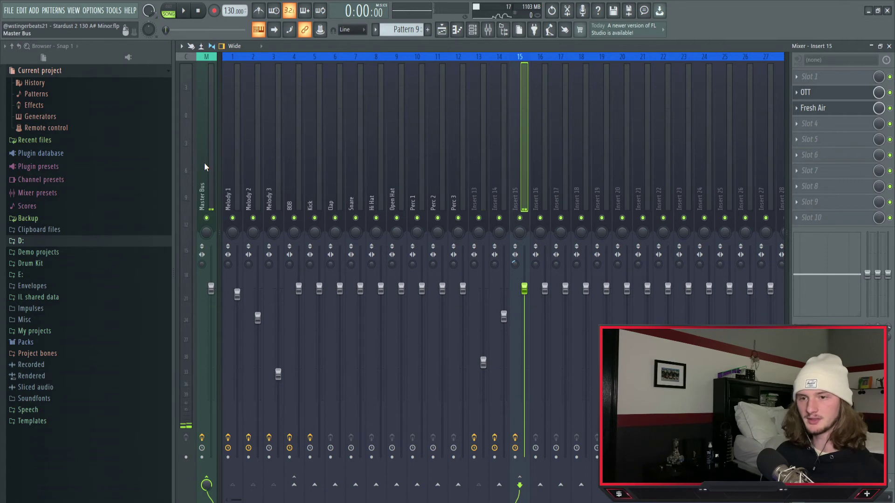
Switch to the butterfly 120 F# Minor project and play its Bassline and Progression patterns through in the piano roll.
{"action": "key", "text": "F5"}
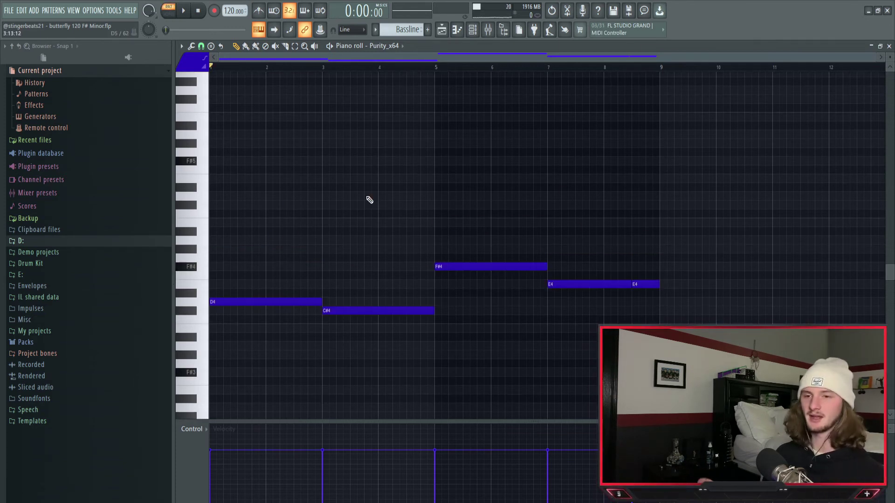
{"action": "key", "text": "space"}
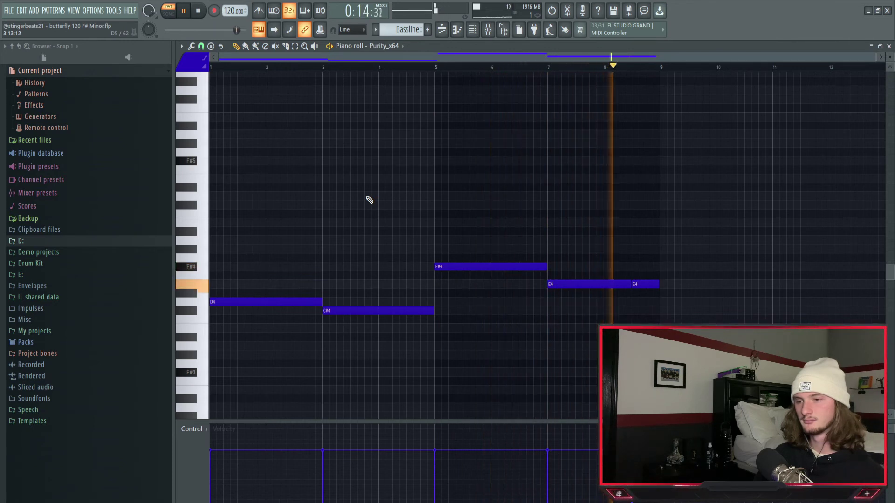
{"action": "key", "text": "space"}
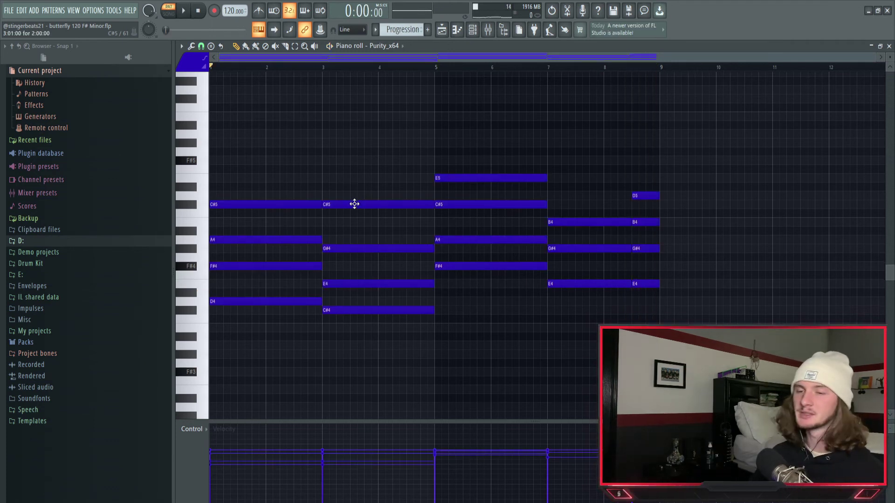
{"action": "key", "text": "space"}
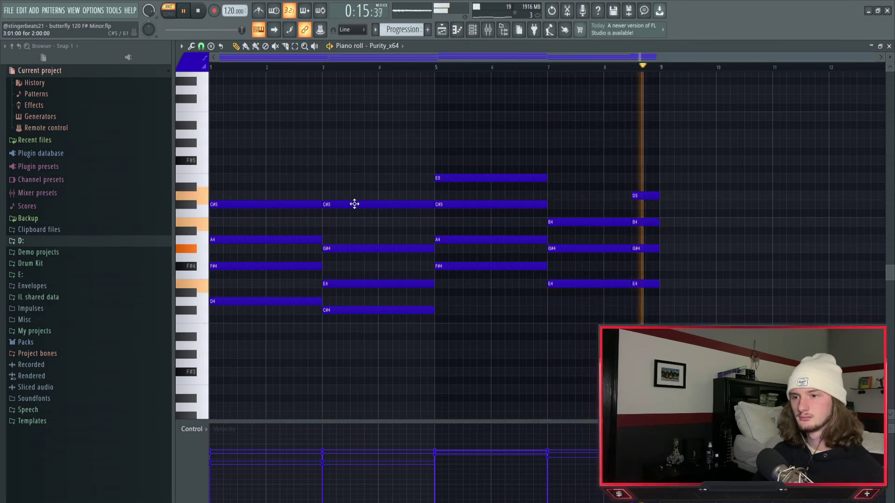
{"action": "key", "text": "space"}
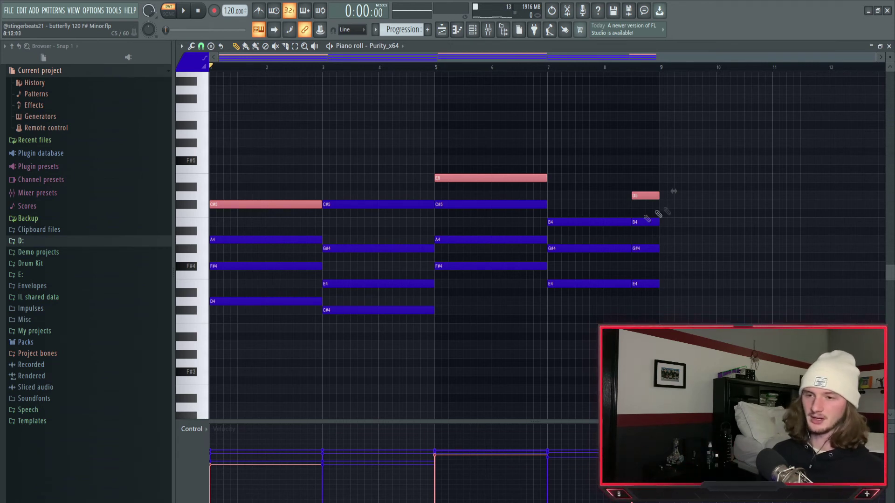
Highlight the repeated C#5 top notes of the first two chords and the chord notes in bars 7 and 8 of the Progression pattern.
{"action": "left_click", "coordinate": [401, 203]}
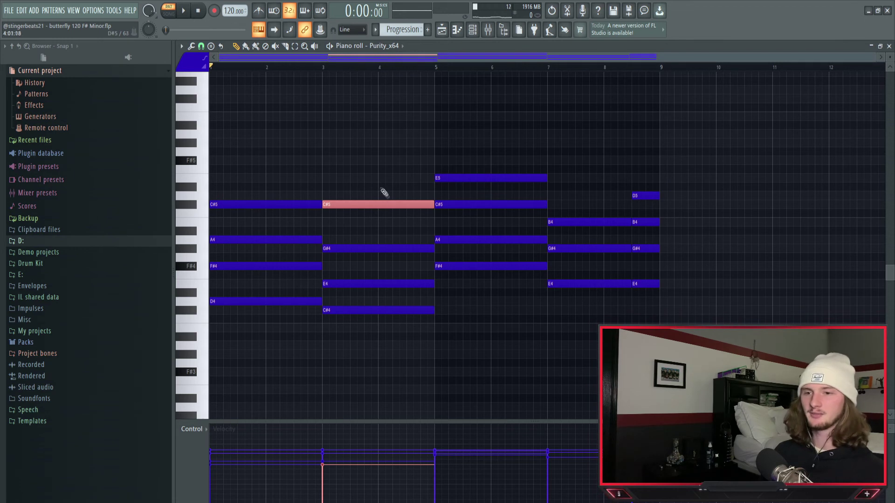
{"action": "left_click_drag", "start_coordinate": [266, 148], "coordinate": [351, 214]}
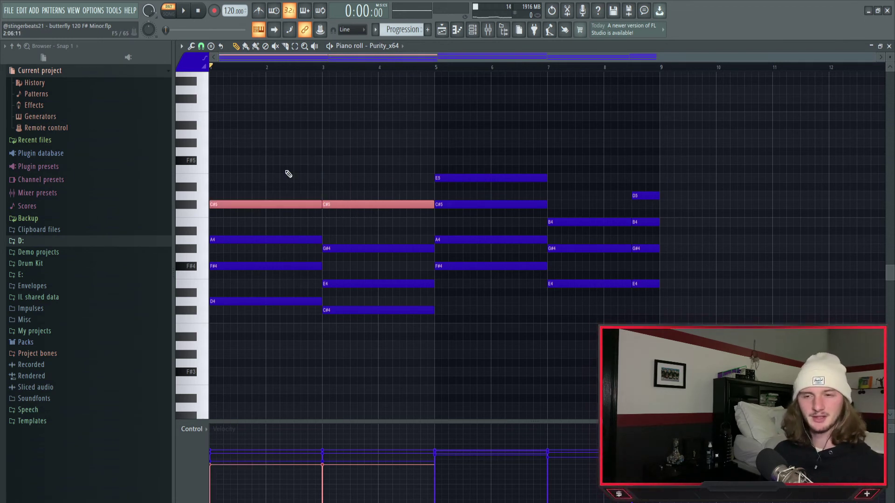
{"action": "left_click_drag", "start_coordinate": [605, 180], "coordinate": [603, 293]}
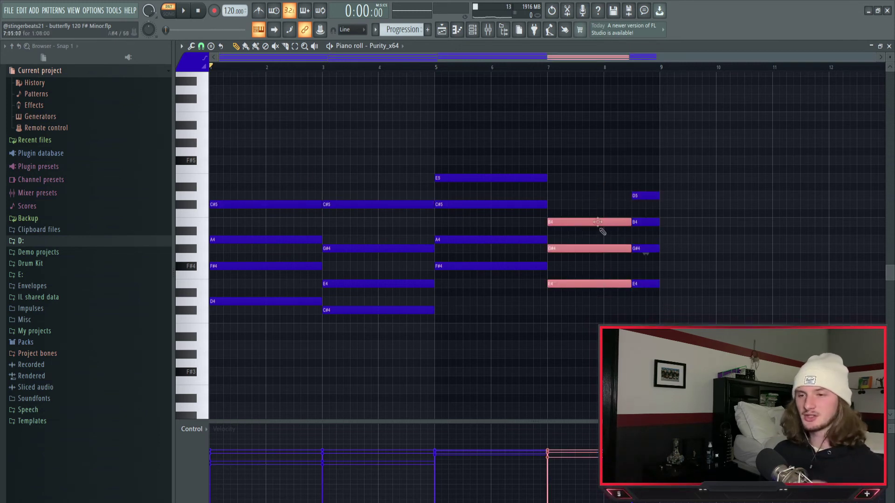
{"action": "left_click_drag", "start_coordinate": [571, 139], "coordinate": [654, 326]}
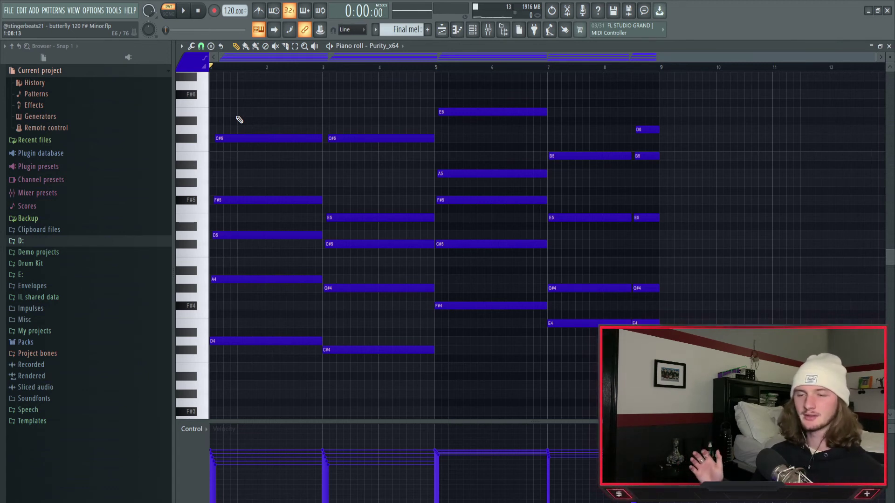
Play the Final mel pattern through, and examine its chord voicings by selecting all notes and the individual chords.
{"action": "key", "text": "space"}
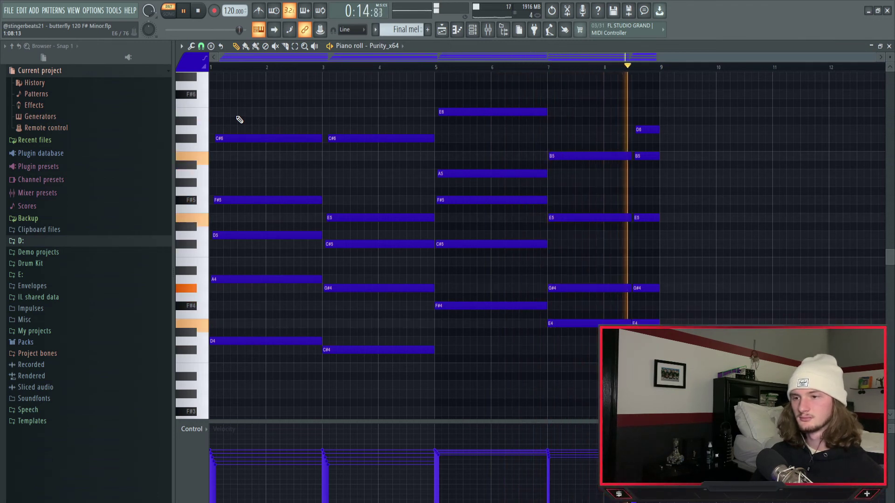
{"action": "key", "text": "space"}
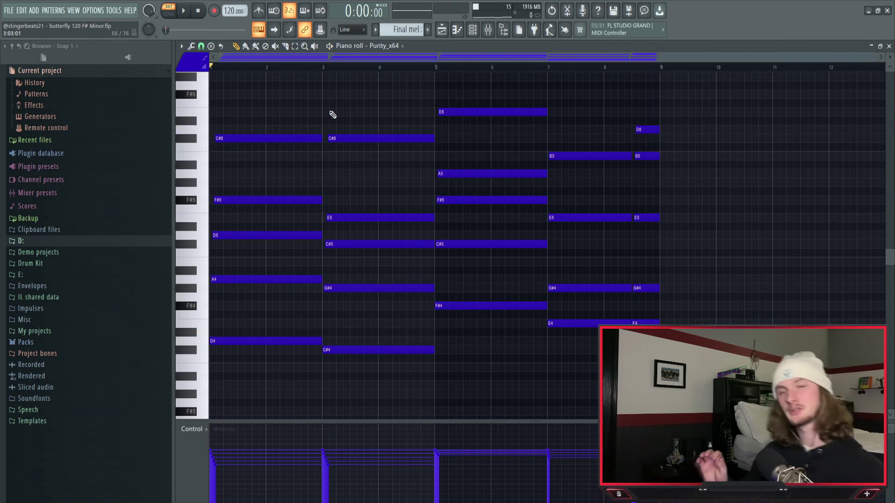
{"action": "key", "text": "ctrl+a"}
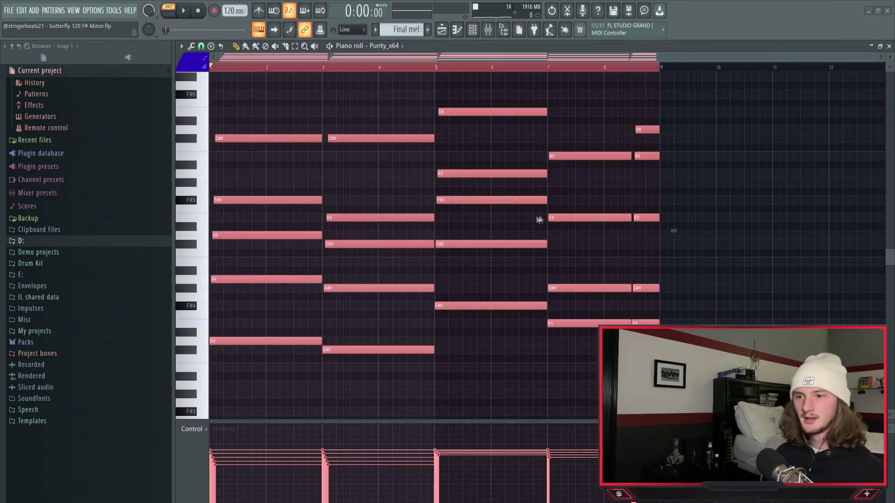
{"action": "left_click_drag", "start_coordinate": [264, 157], "coordinate": [279, 394]}
{"action": "left_click_drag", "start_coordinate": [269, 116], "coordinate": [278, 416]}
{"action": "left_click_drag", "start_coordinate": [379, 114], "coordinate": [391, 416]}
{"action": "scroll", "coordinate": [413, 267], "scroll_direction": "up", "scroll_amount": 3}
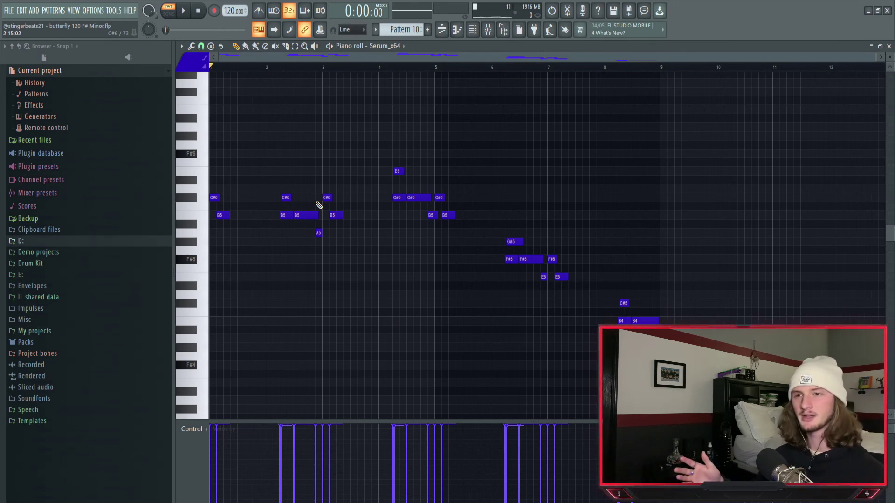
Play Pattern 10 on the Serum_x64 channel through and highlight its repeated C#6–B5 note pairs and the phrase in bar 4.
{"action": "key", "text": "space"}
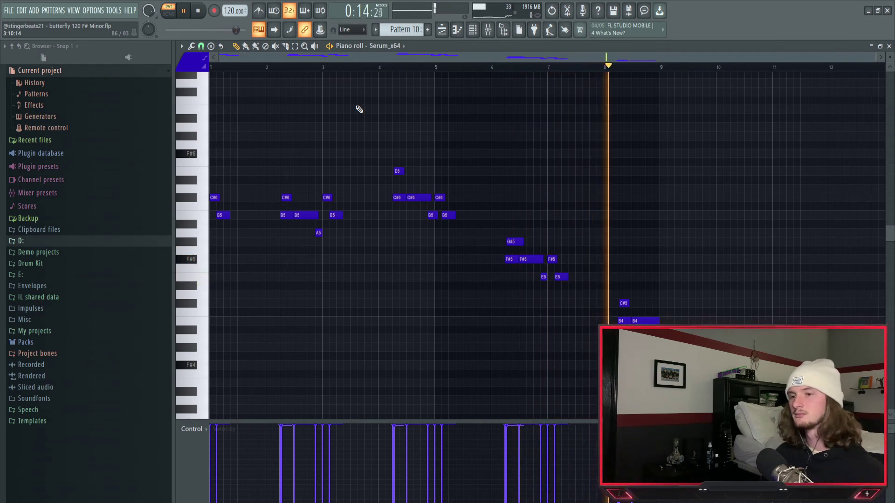
{"action": "key", "text": "space"}
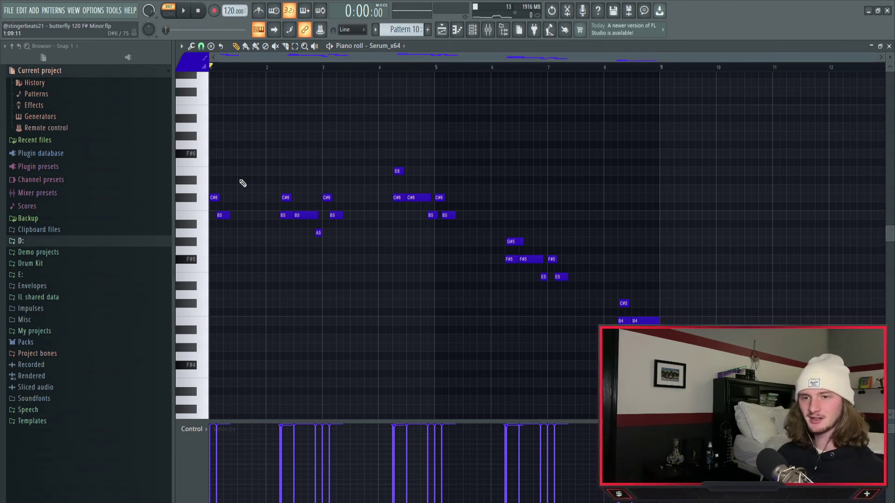
{"action": "left_click_drag", "start_coordinate": [238, 177], "coordinate": [212, 258]}
{"action": "left_click_drag", "start_coordinate": [441, 193], "coordinate": [465, 226]}
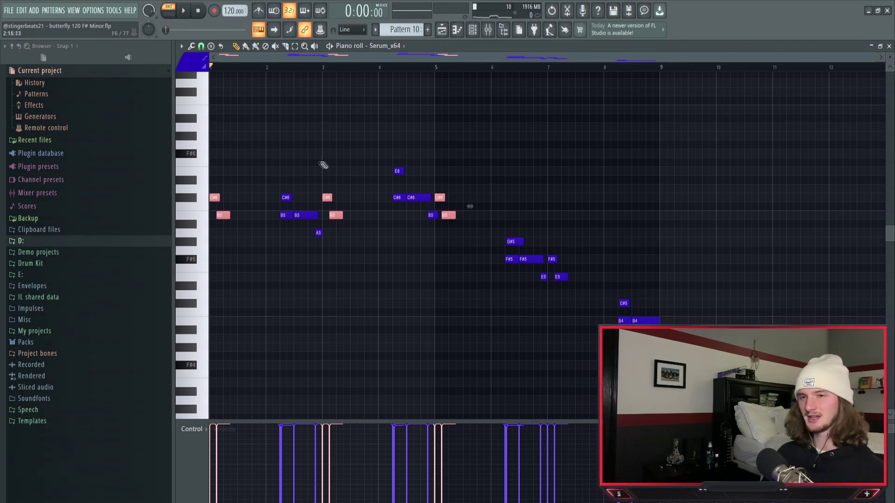
{"action": "left_click_drag", "start_coordinate": [392, 159], "coordinate": [407, 221]}
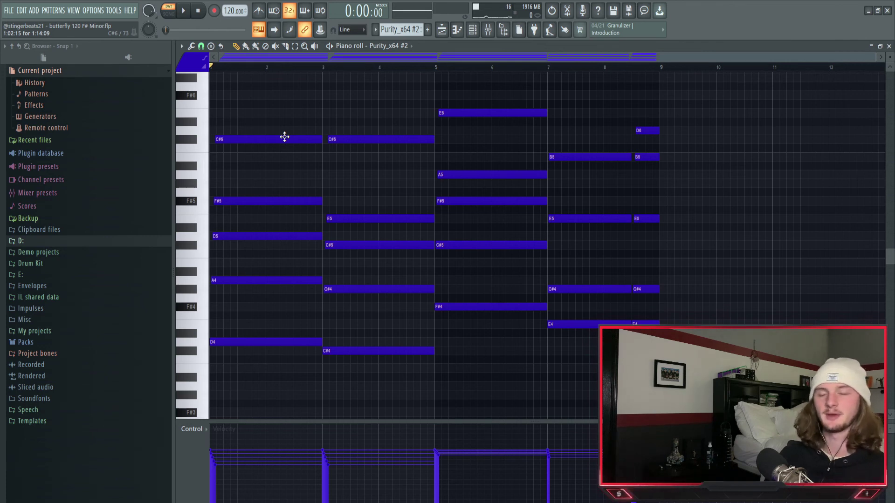
Play the Purity_x64 #2, Serum_x64 #2, Serum_x64 #3 and Pattern 11 patterns through one after another in the piano roll.
{"action": "key", "text": "space"}
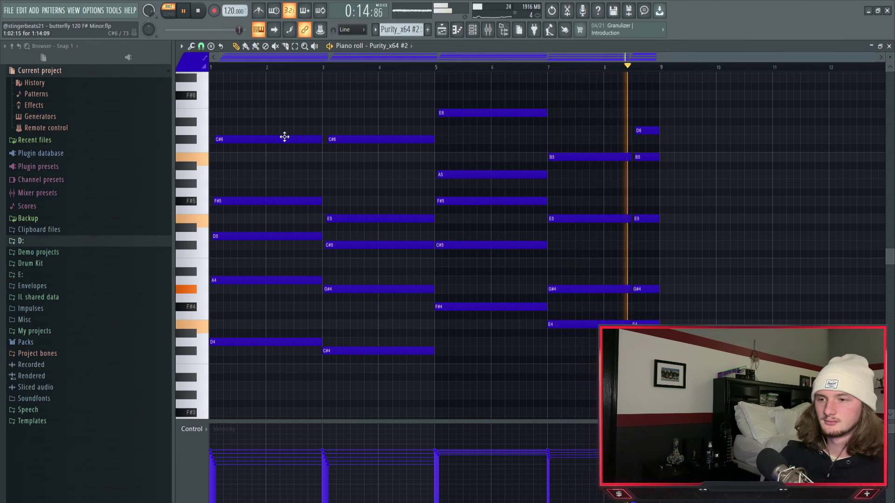
{"action": "key", "text": "space"}
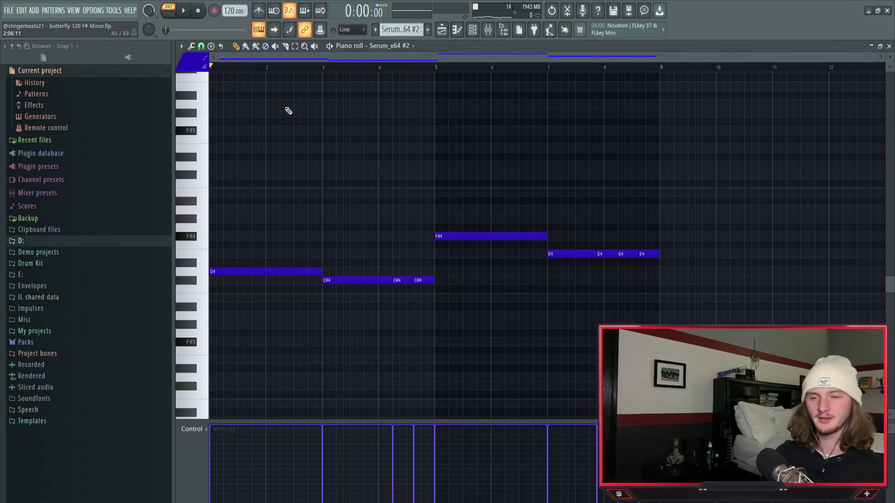
{"action": "key", "text": "space"}
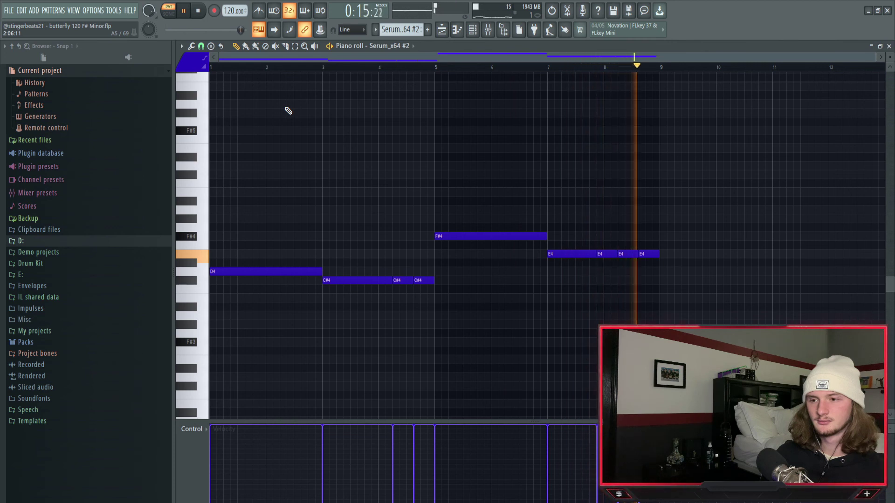
{"action": "key", "text": "space"}
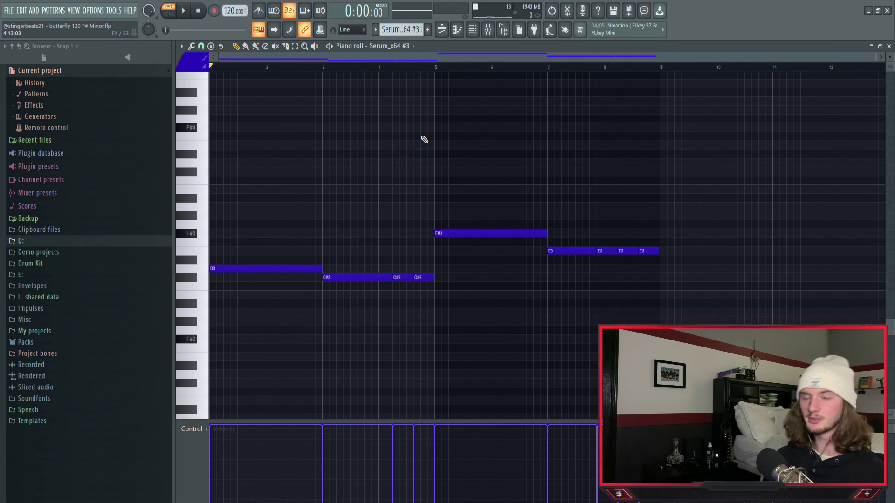
{"action": "key", "text": "space"}
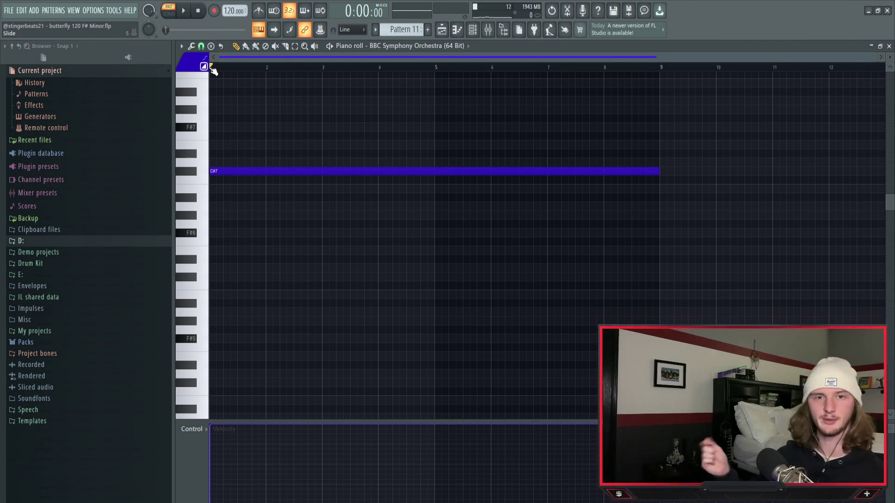
{"action": "key", "text": "space"}
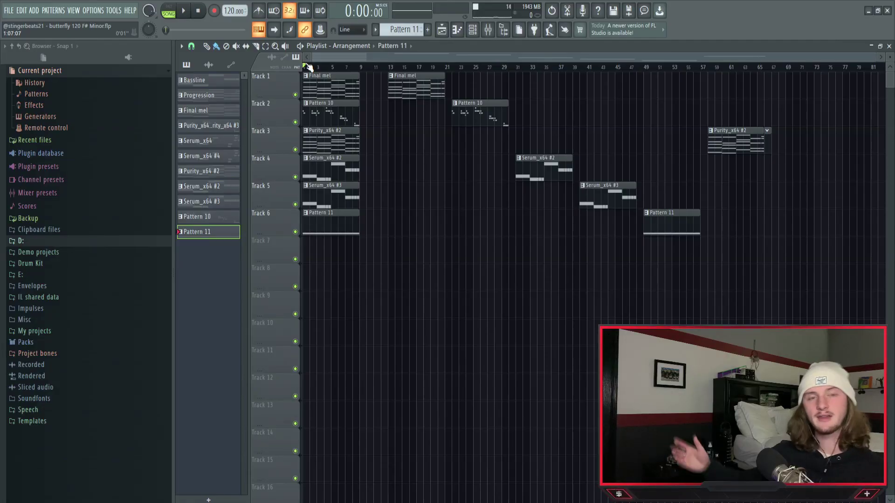
Play the layered six-track arrangement from bar 1 of the playlist in song mode.
{"action": "key", "text": "space"}
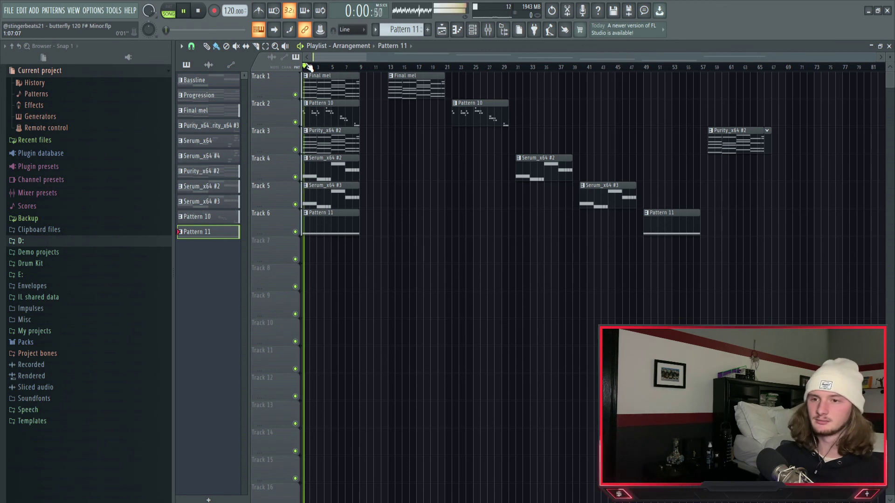